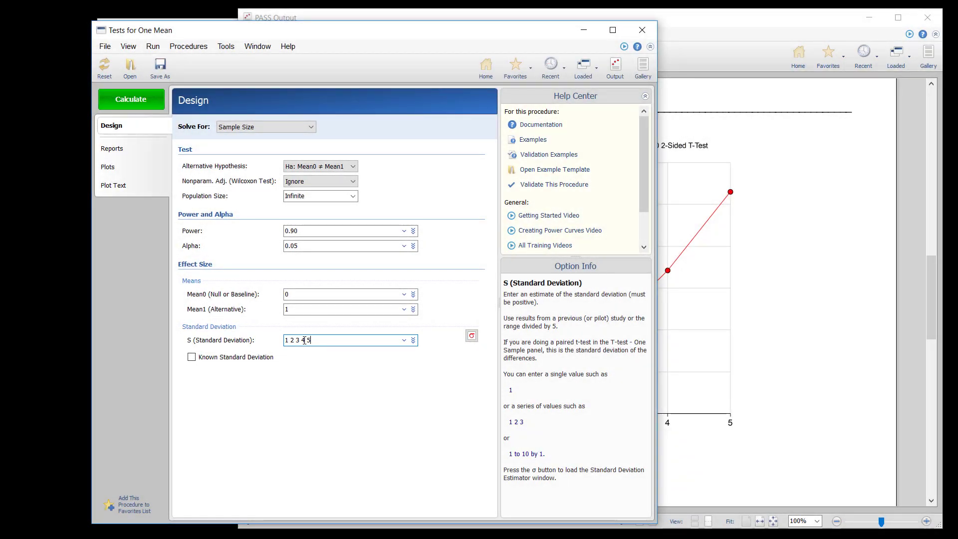
- Set the standard deviation to the preset series 1 5 10
click(402, 339)
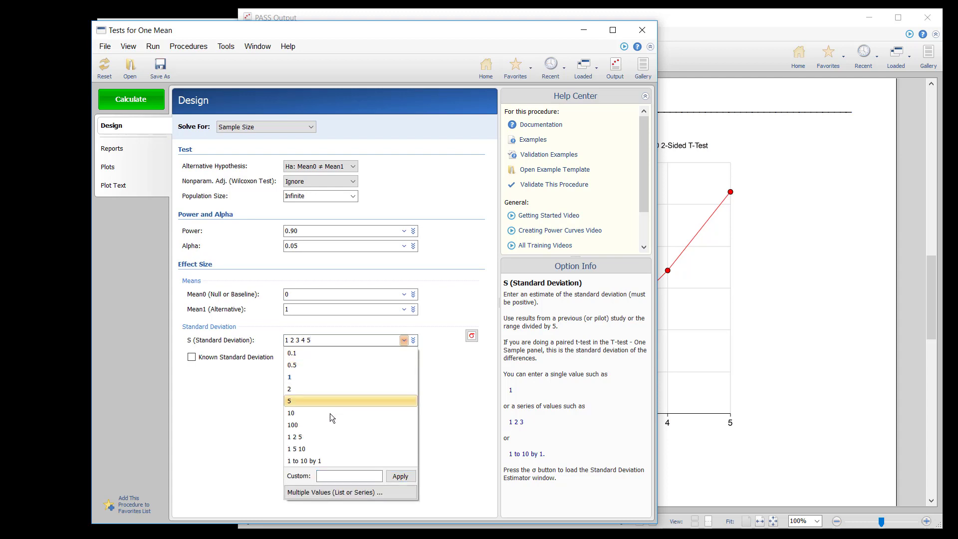
click(313, 447)
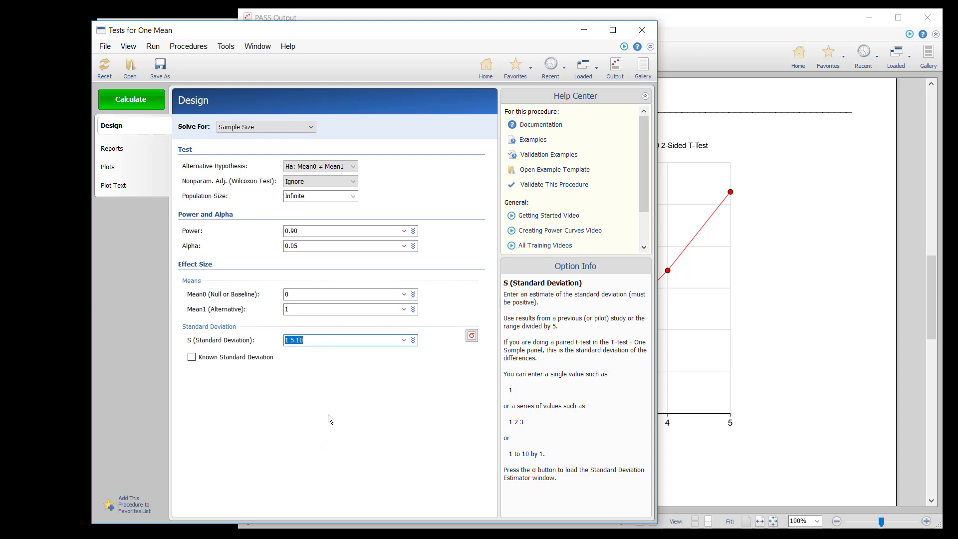
click(312, 340)
- In the standard deviation's multiple-value list, include 2, 3 and 4 and exclude 10
click(413, 341)
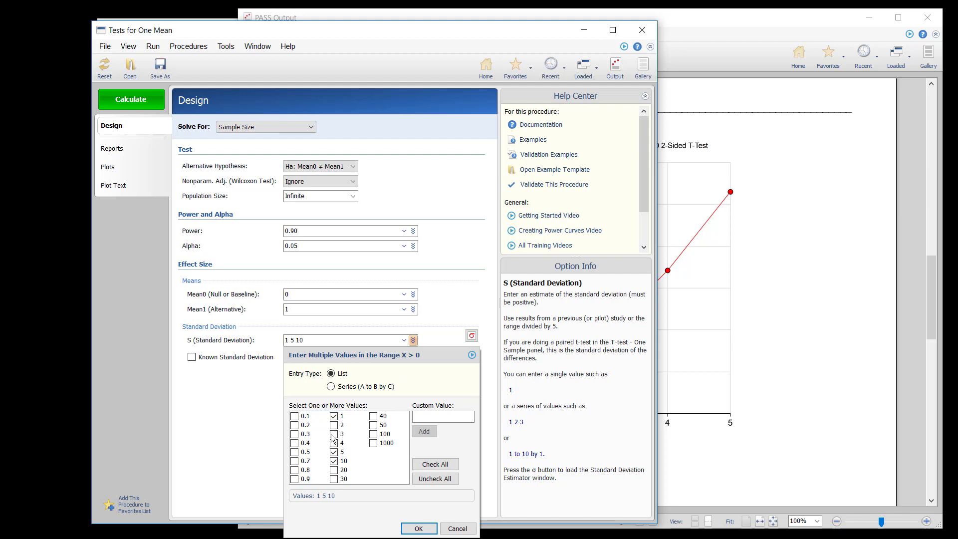
click(335, 426)
click(334, 434)
click(334, 443)
click(334, 461)
- Add the custom values 6 and 7 to the standard deviation list and accept the list
click(426, 416)
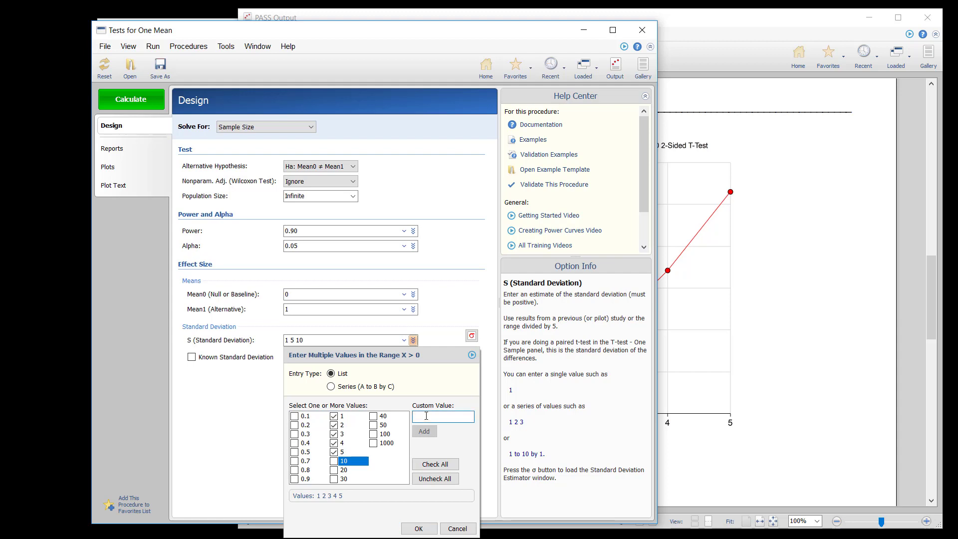
text(6)
click(431, 433)
click(427, 416)
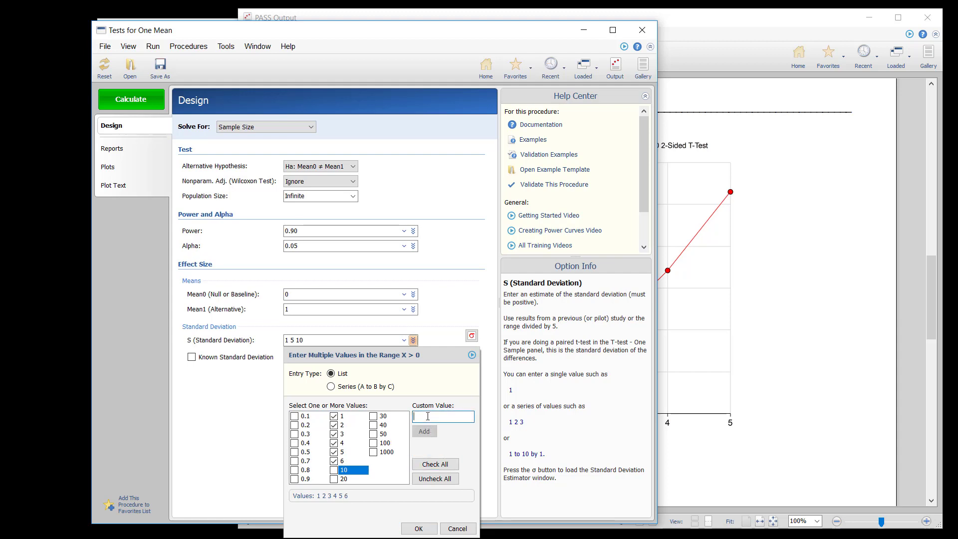
text(7)
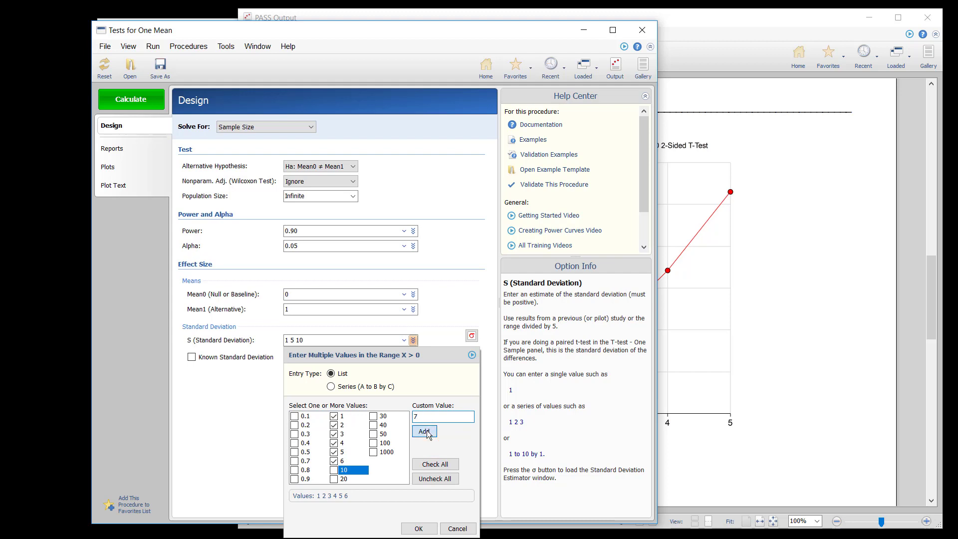
click(424, 432)
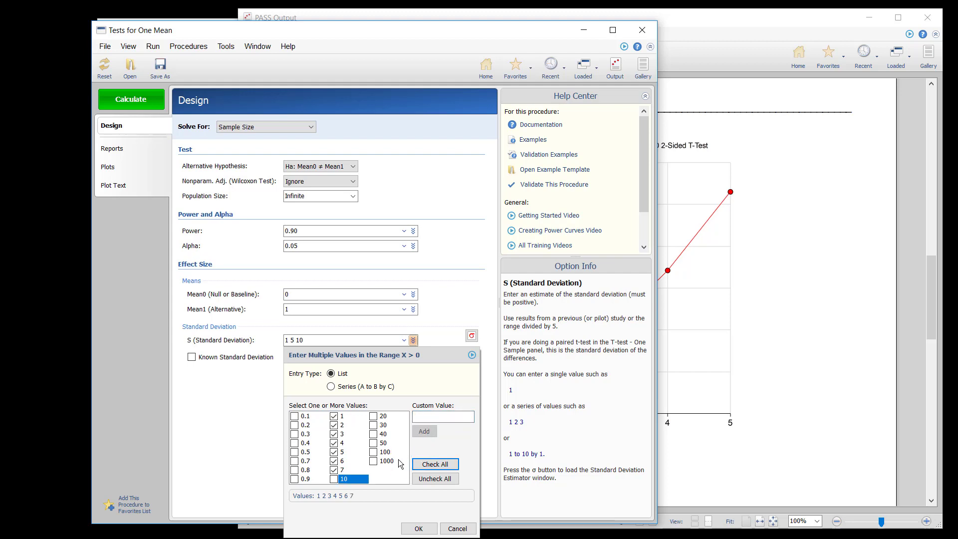
click(422, 528)
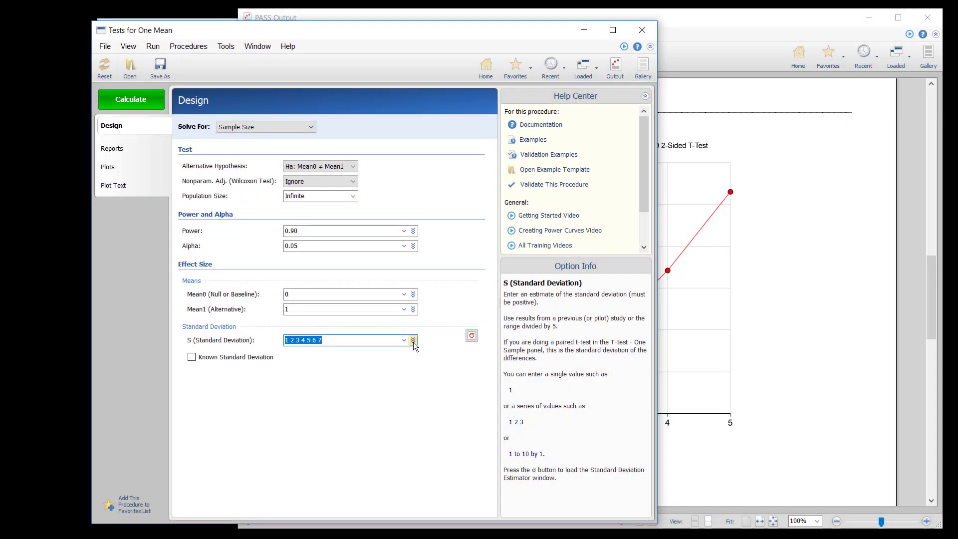
- Define the standard deviation as a series from 3 to 8 in increments of 1
click(414, 343)
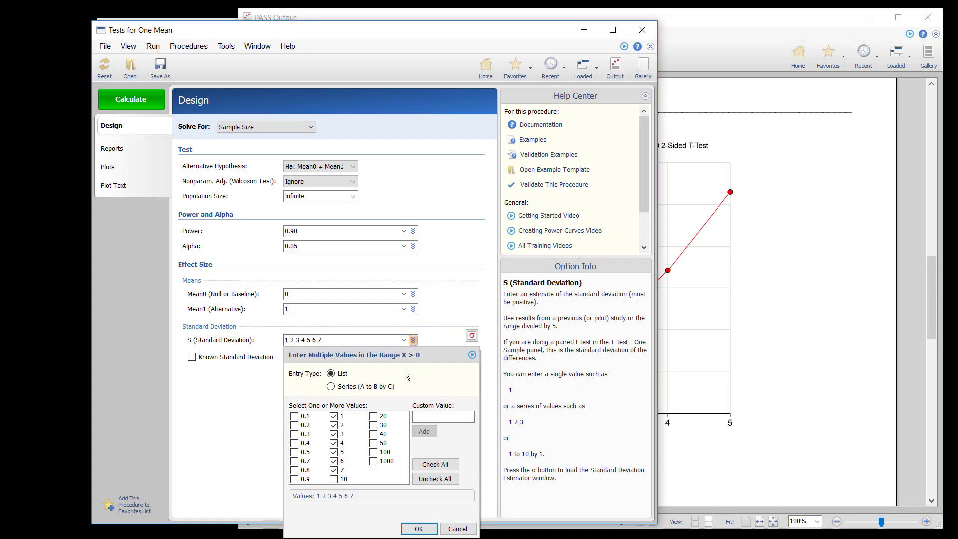
click(332, 387)
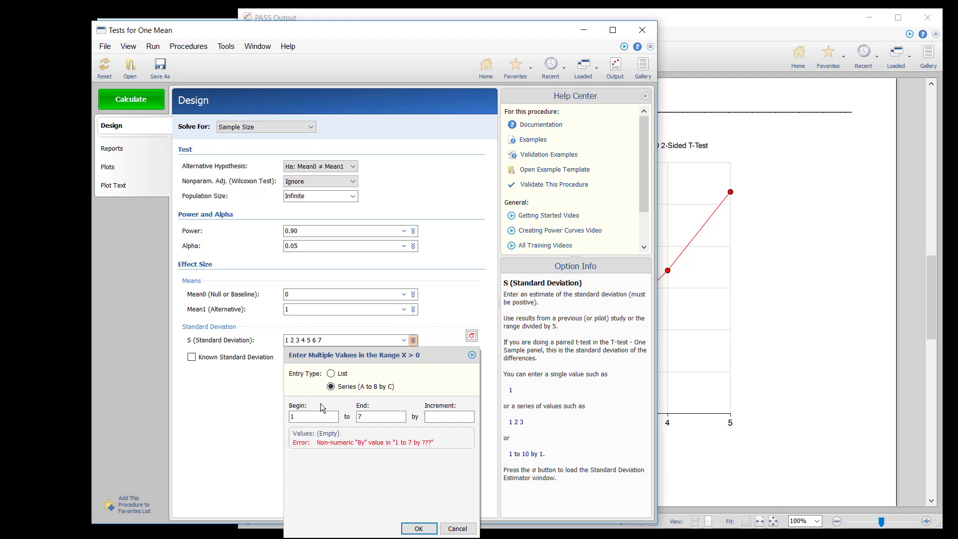
double_click(294, 418)
text(3)
double_click(360, 416)
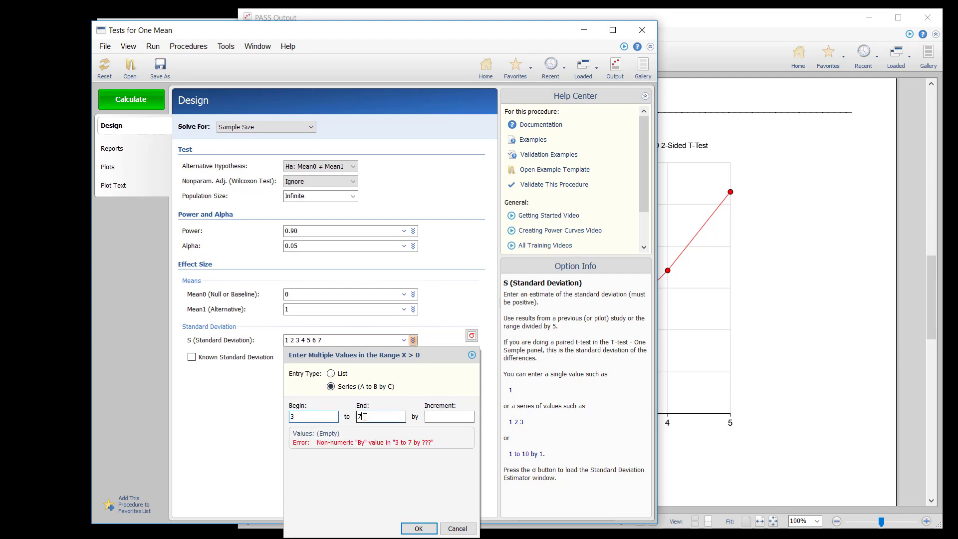
text(8)
click(433, 417)
text(1)
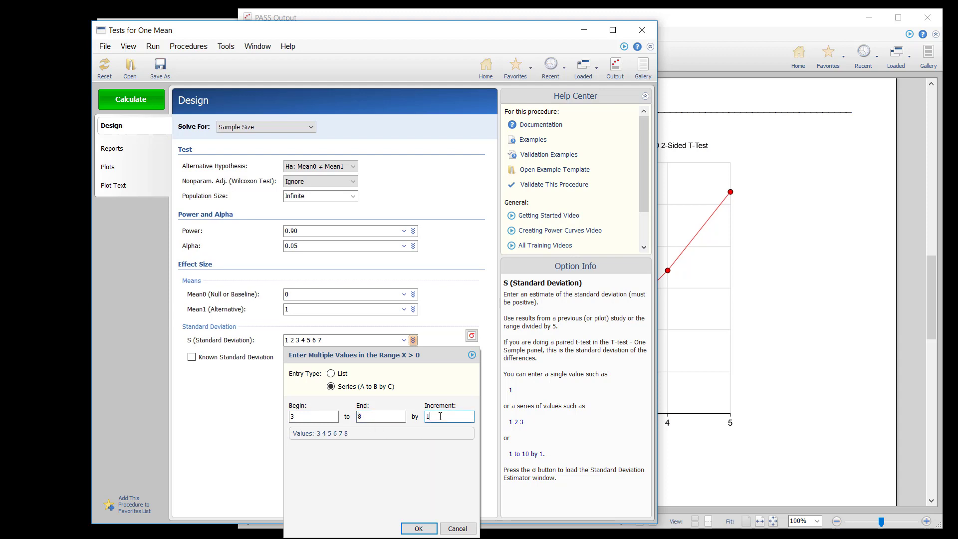
click(418, 528)
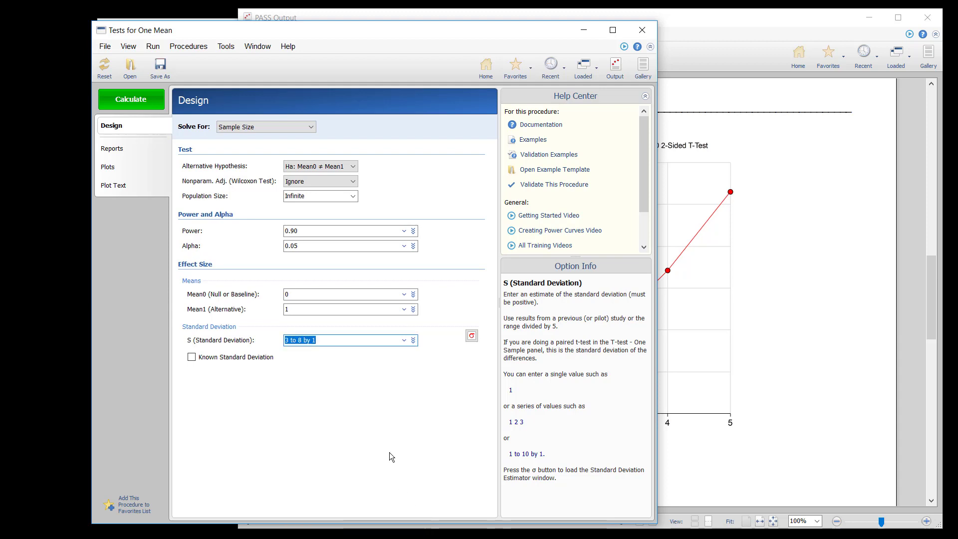
- Calculate the sample sizes and review the output report through to the N vs S chart
click(334, 340)
click(125, 101)
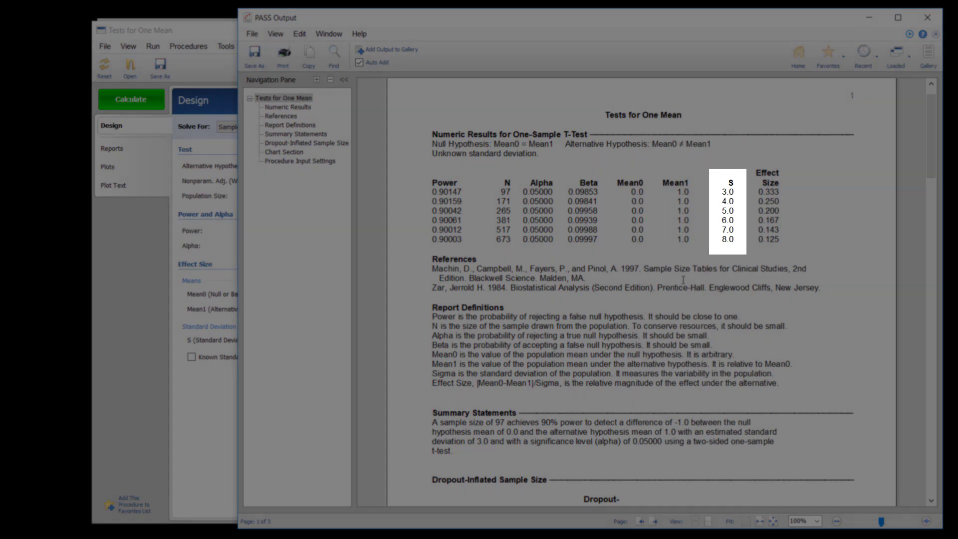
click(683, 280)
scroll(683, 280, down, 2)
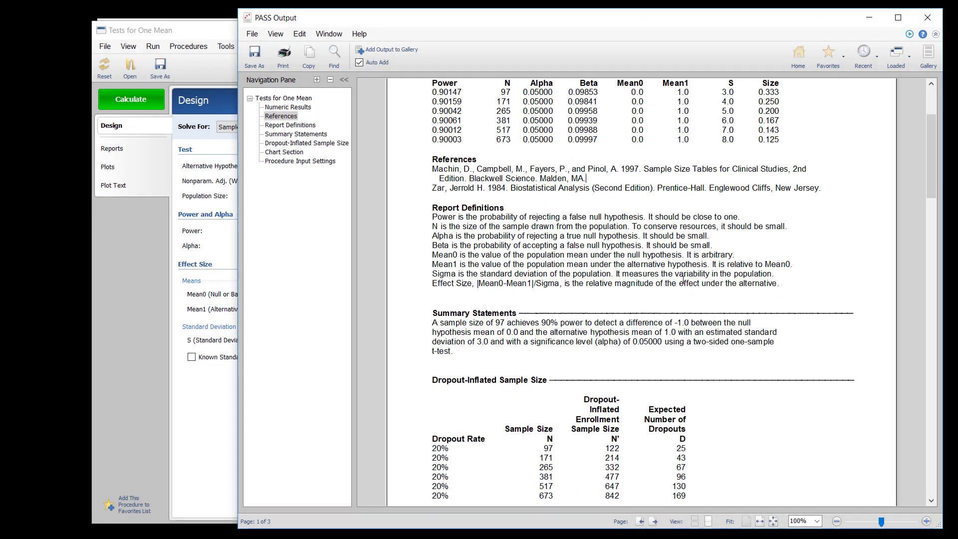
scroll(682, 280, down, 10)
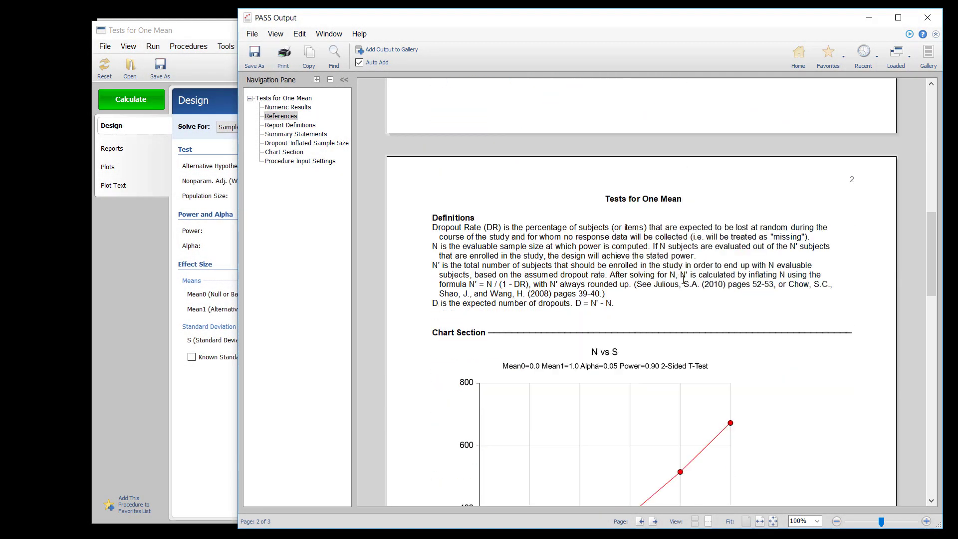
scroll(683, 280, down, 3)
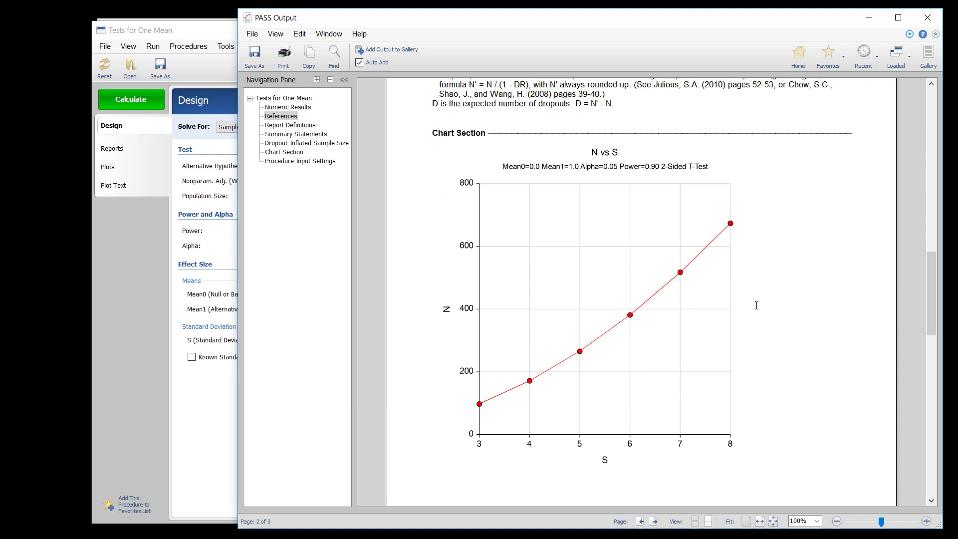
- Recalculate with the alternative mean Mean1 set to 1 2 3 and review the output report
click(211, 418)
click(295, 310)
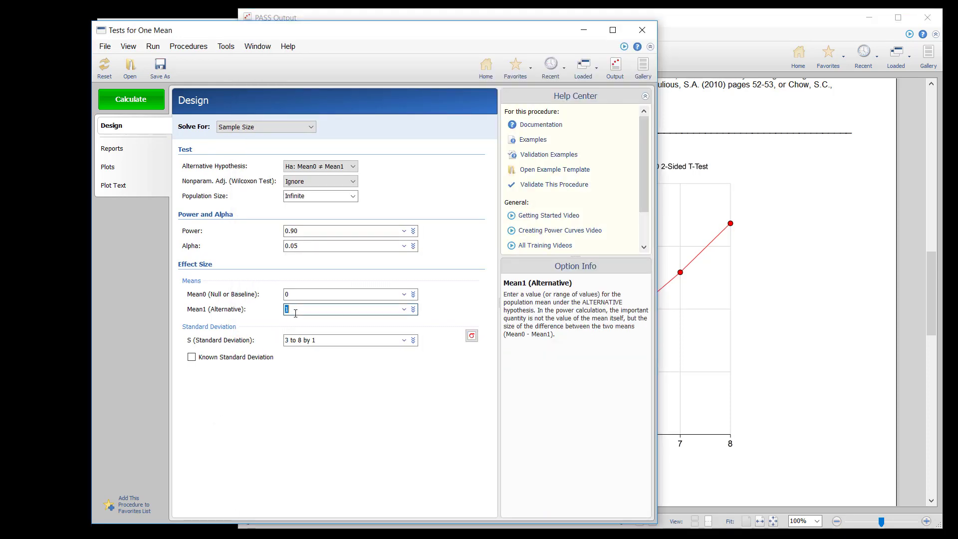
click(297, 311)
text(2 3)
click(131, 99)
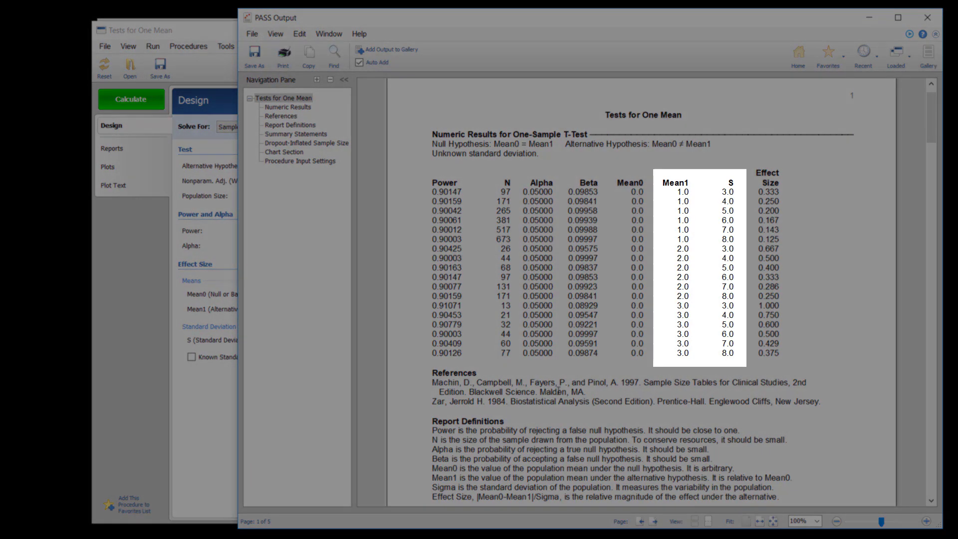
click(613, 392)
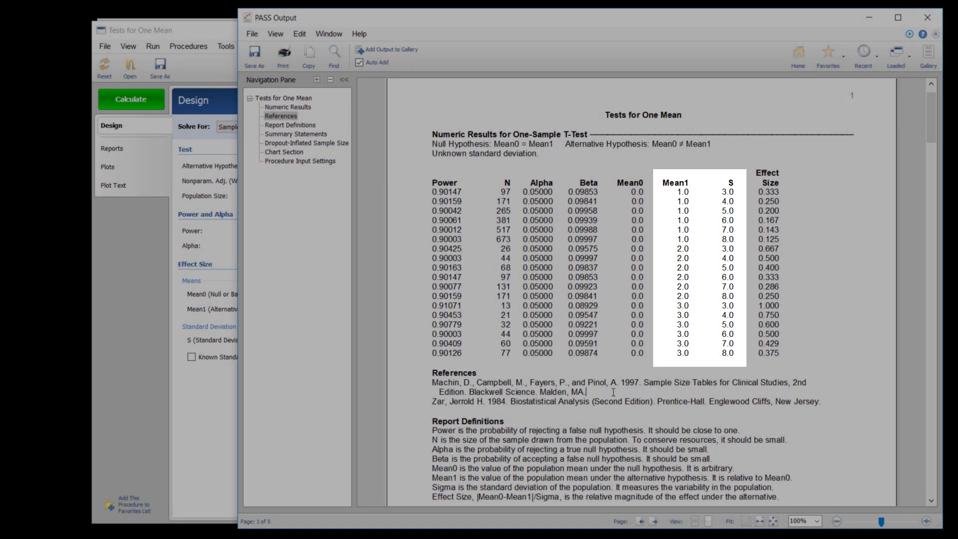
scroll(613, 392, down, 2)
scroll(613, 392, down, 8)
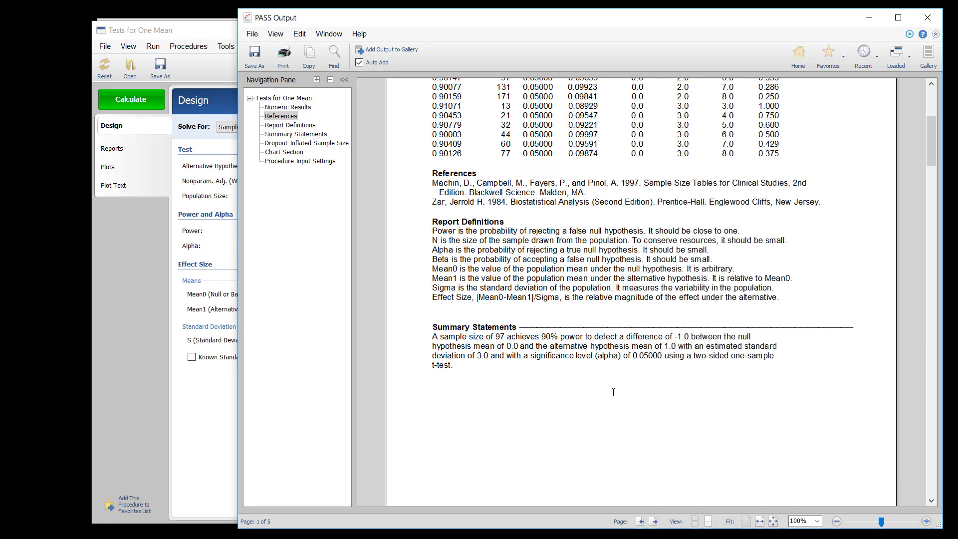
scroll(613, 392, down, 10)
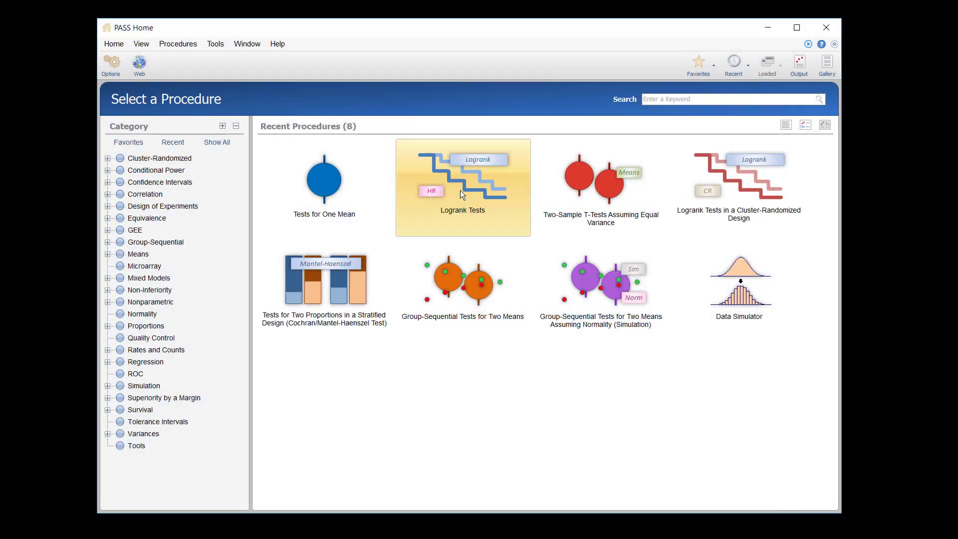
- Open the Logrank Tests procedure and reset its settings to the default template
click(460, 190)
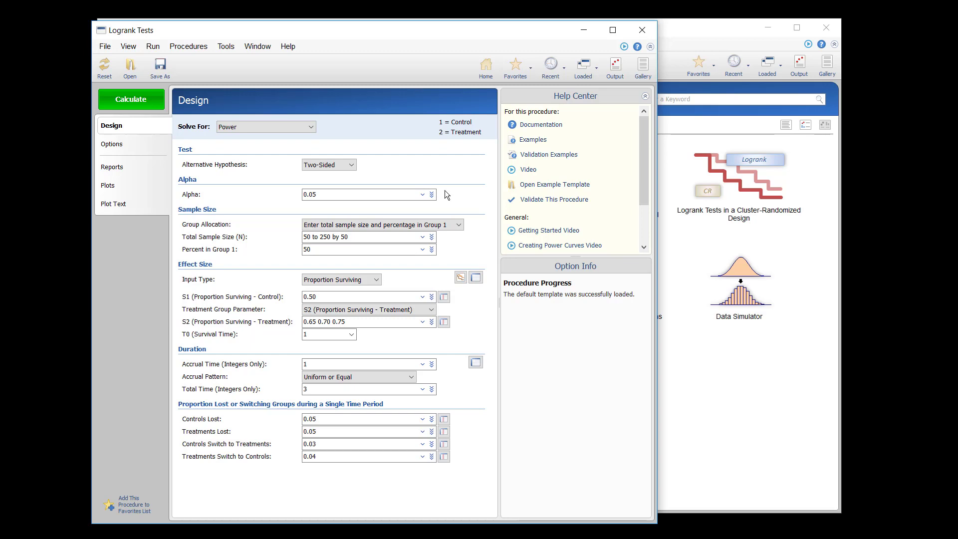
click(105, 71)
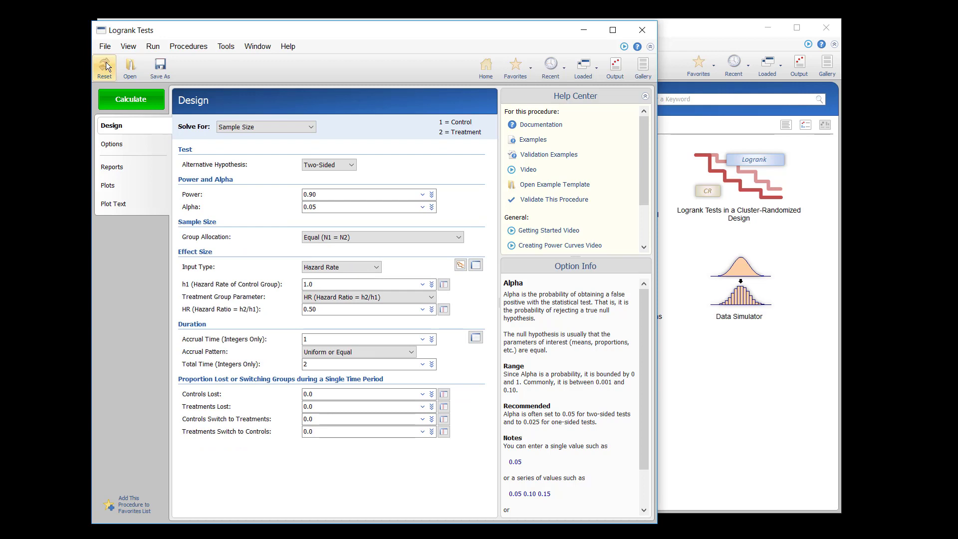
click(106, 47)
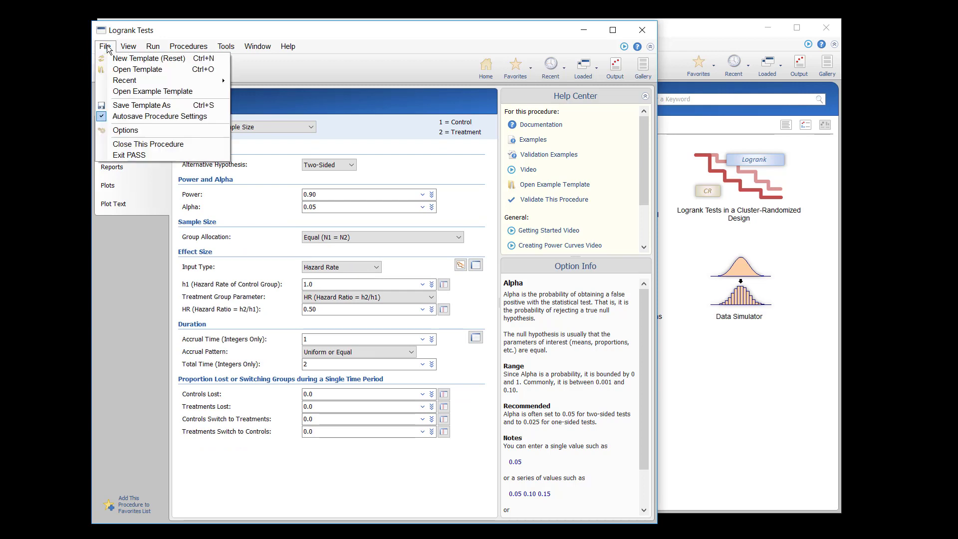
click(128, 59)
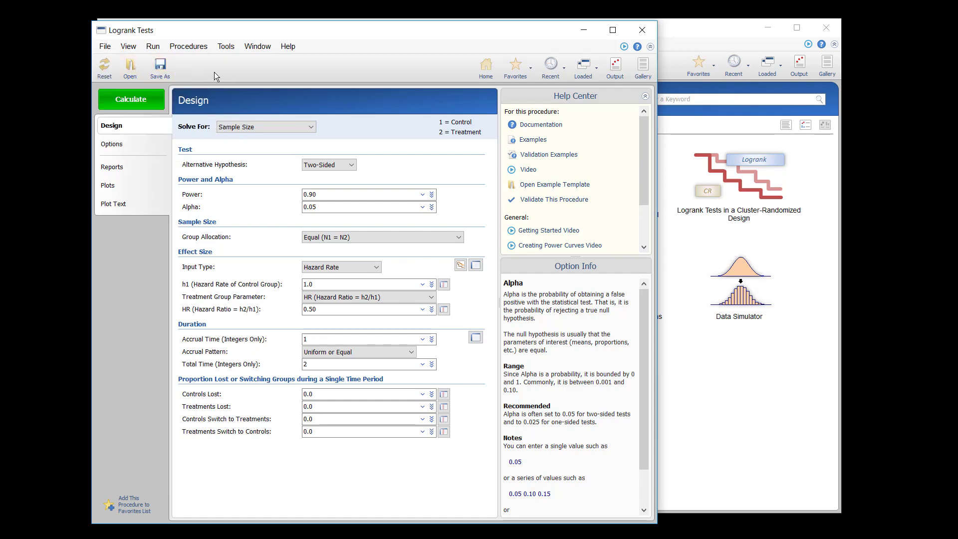
click(105, 47)
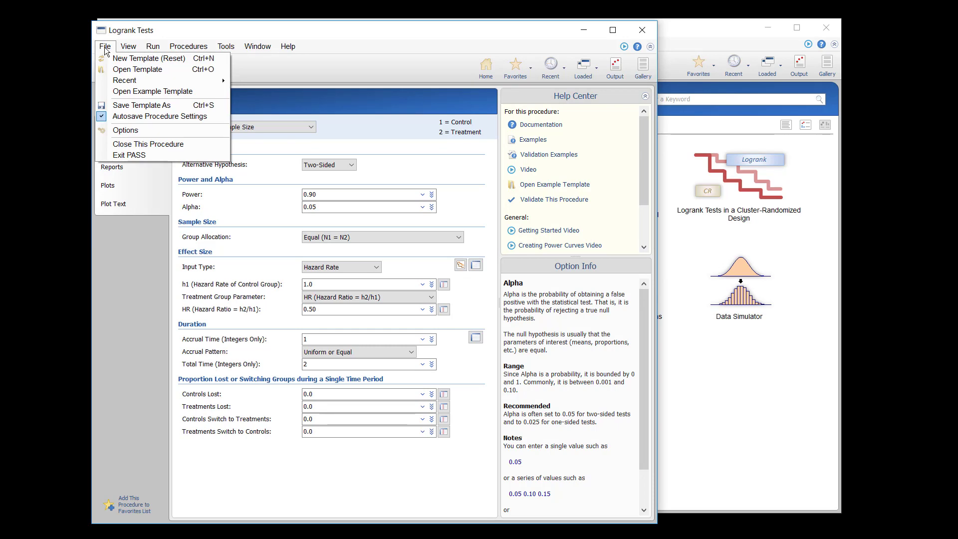
click(129, 104)
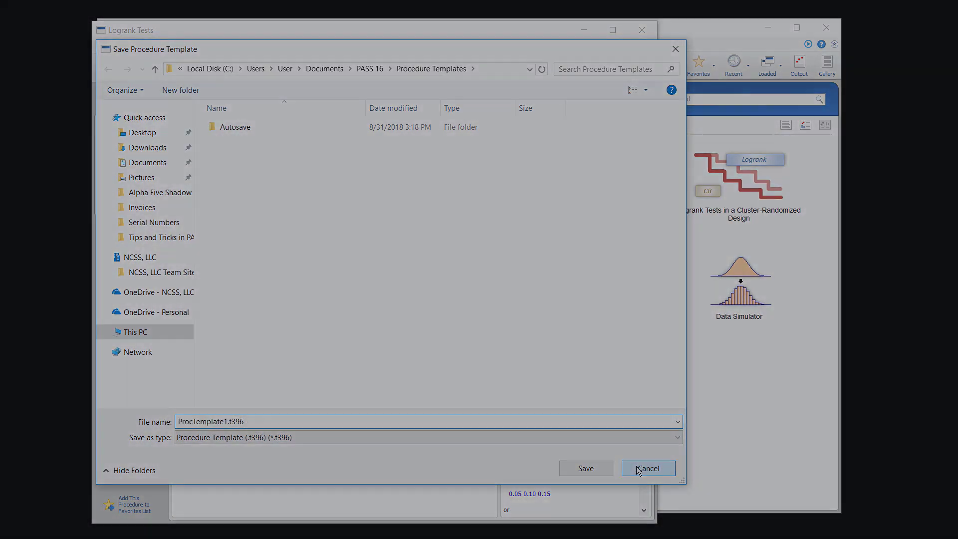
click(636, 466)
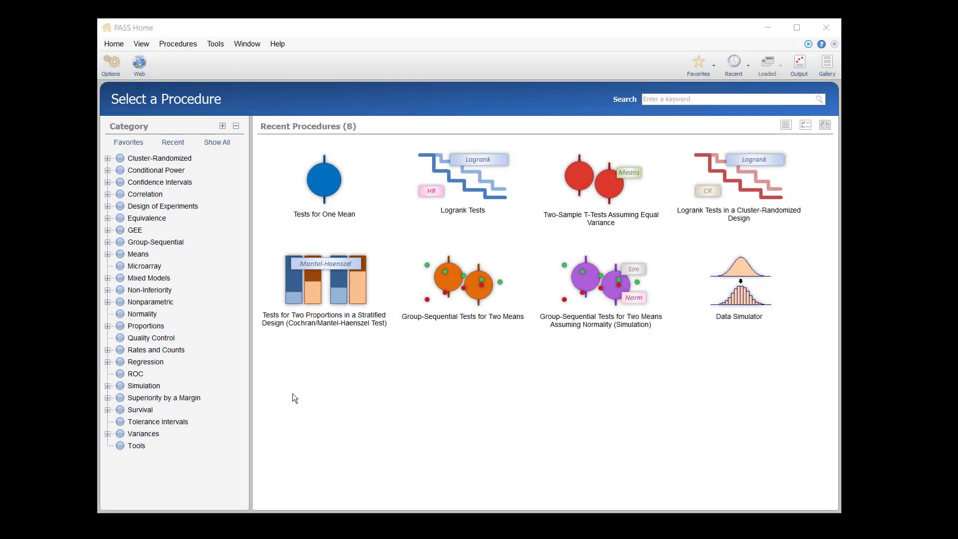
- Validate the current PASS 16 installation with the Installation Qualification (IQ) tool and review the report for failed and missing files and folders
click(219, 43)
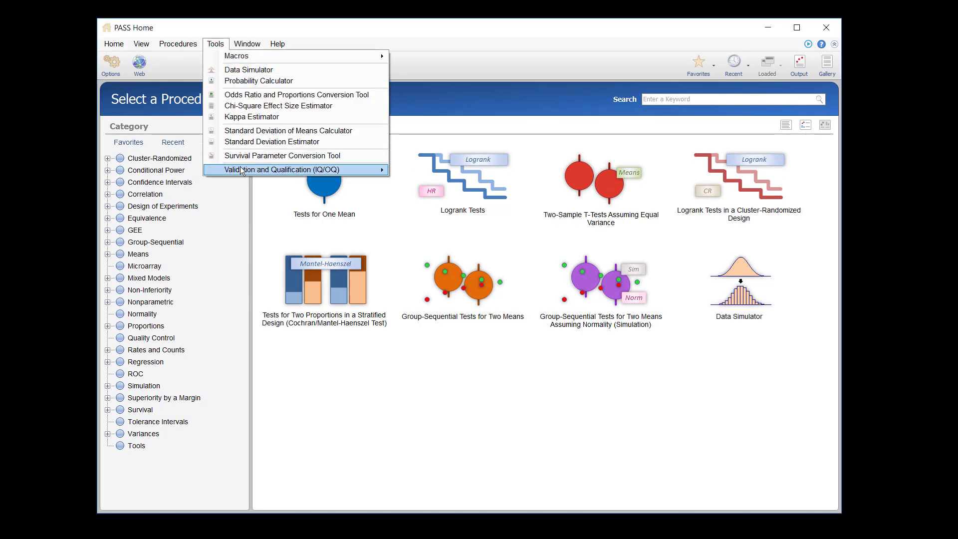
mouse_move(262, 168)
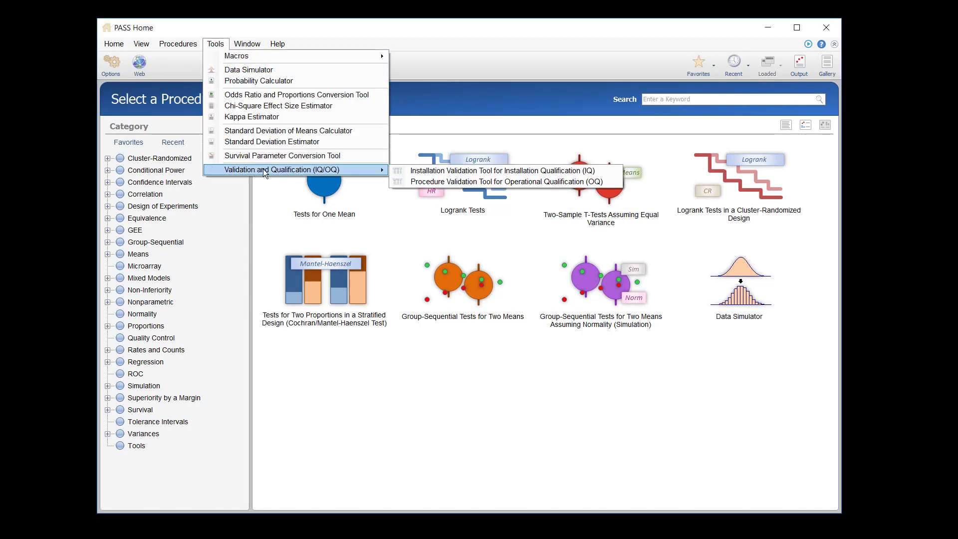
click(417, 170)
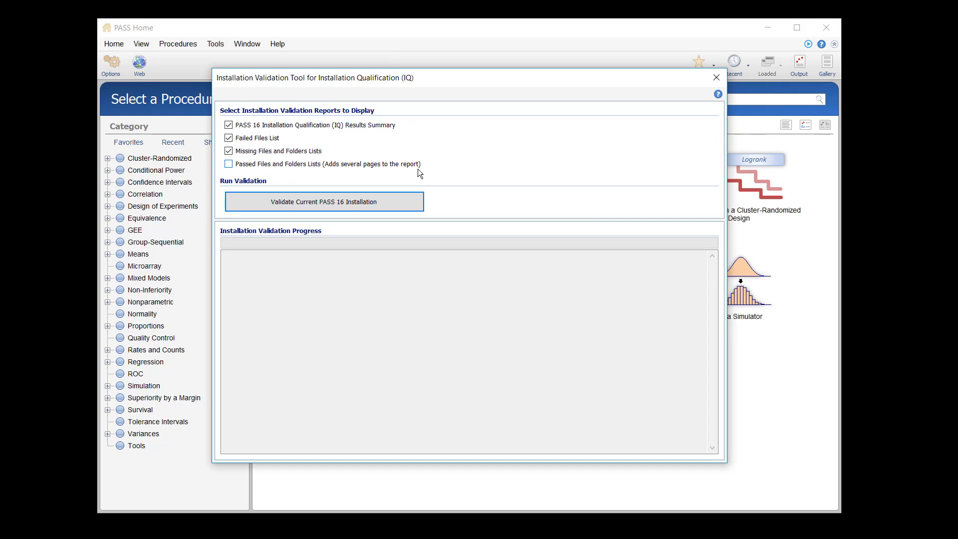
click(320, 205)
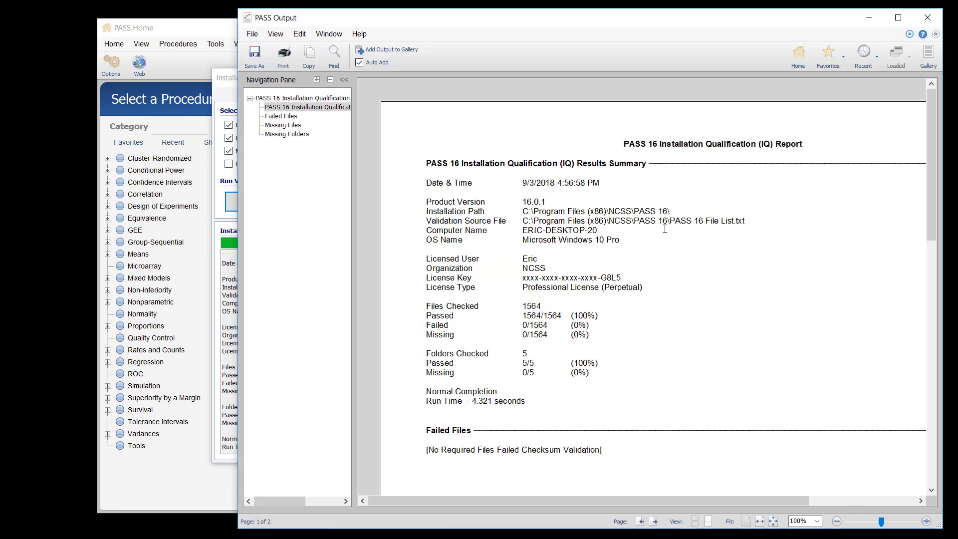
scroll(660, 254, down, 4)
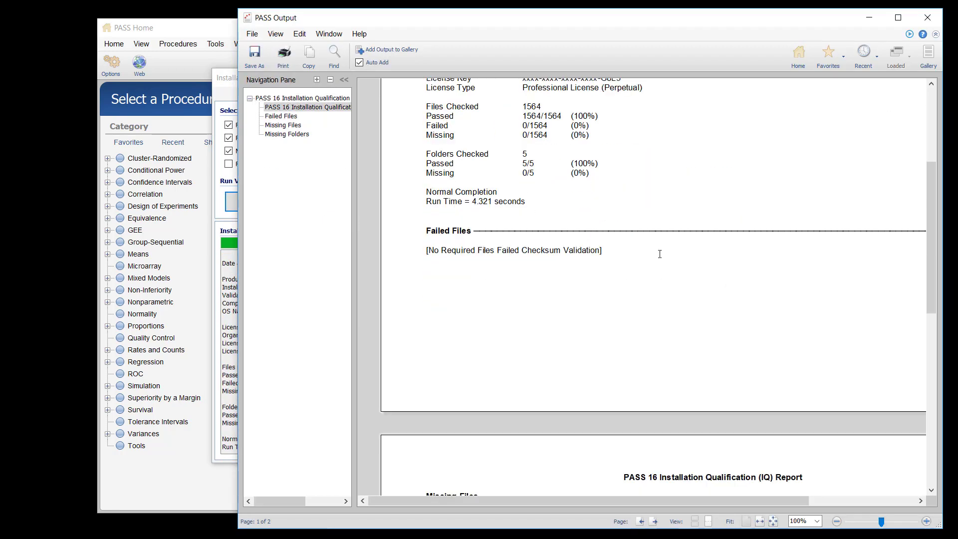
scroll(659, 254, down, 6)
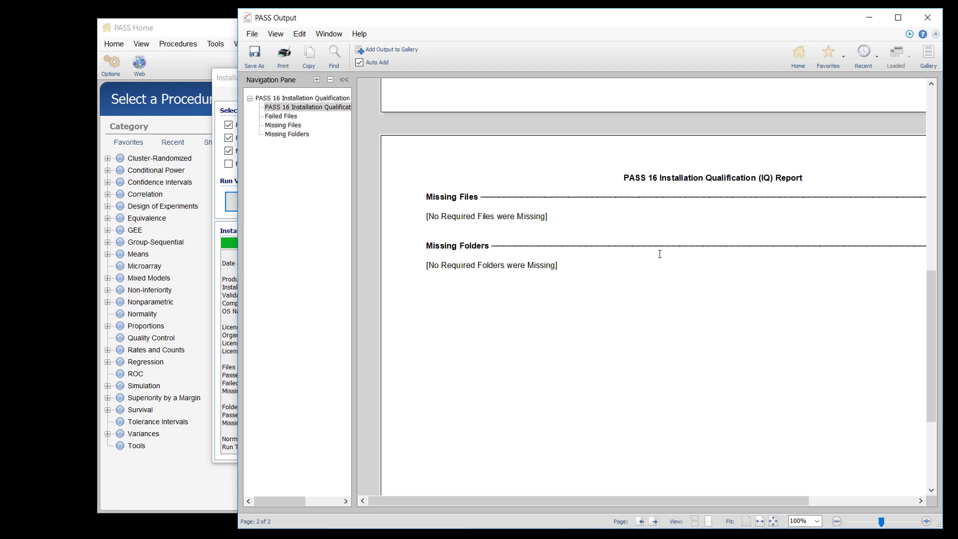
- Return to the results summary of the installation report and close the Installation Validation Tool
scroll(660, 254, up, 10)
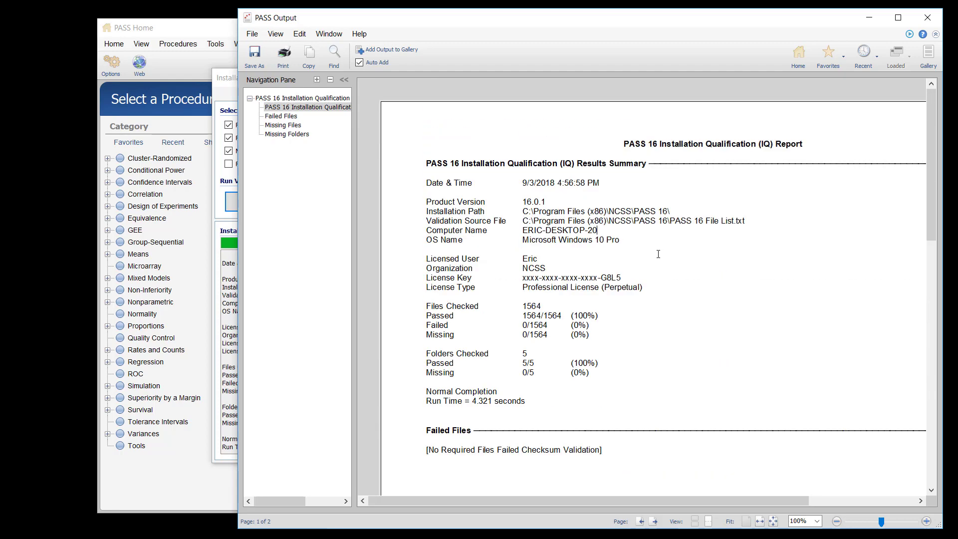
click(196, 22)
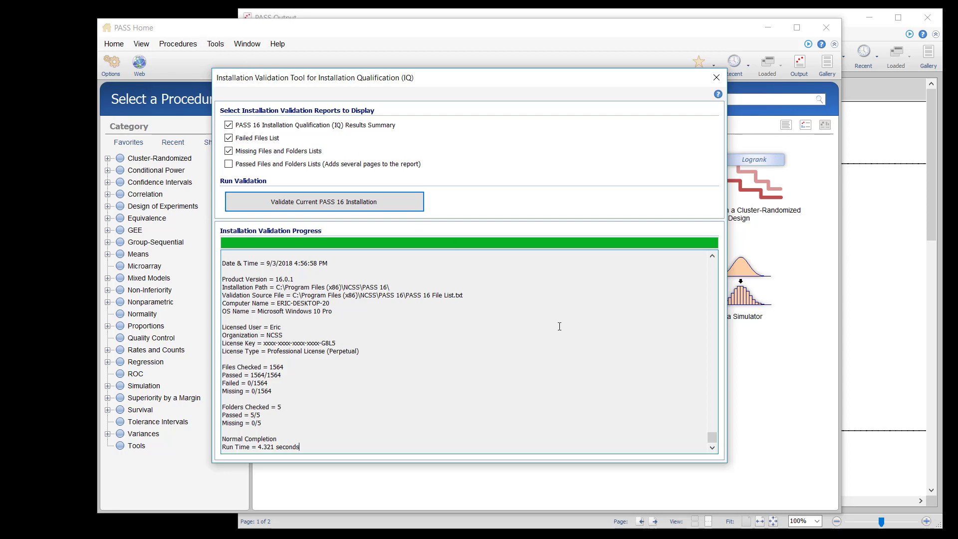
click(716, 79)
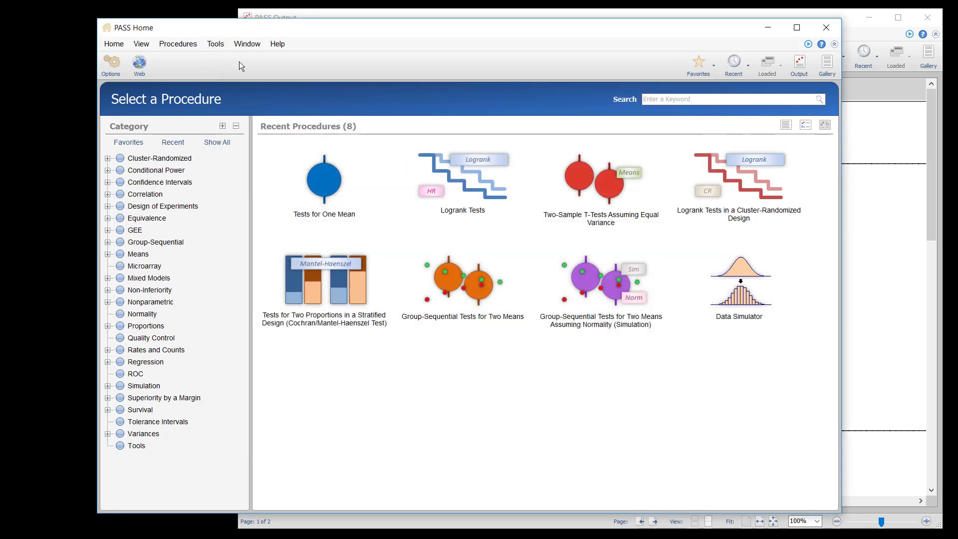
click(217, 45)
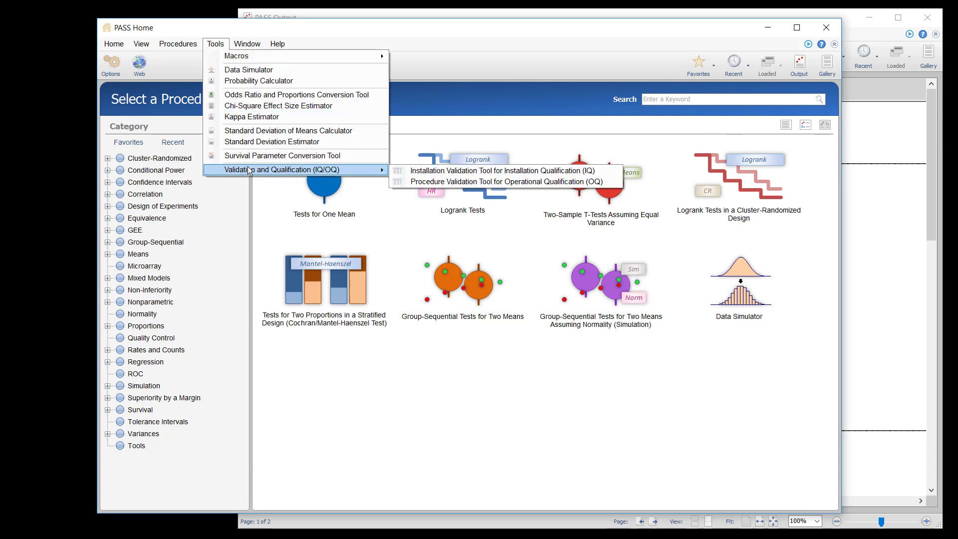
click(247, 44)
click(277, 44)
click(277, 44)
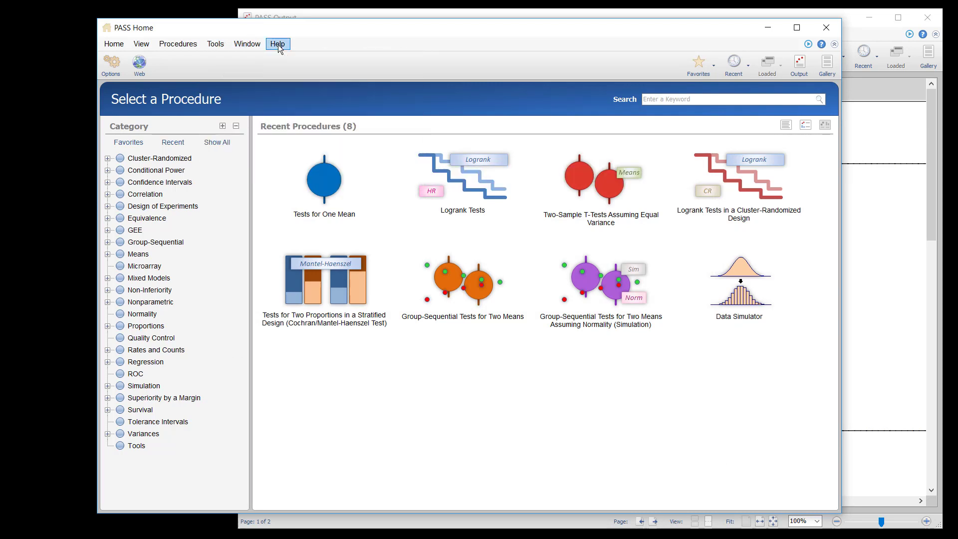
click(278, 45)
mouse_move(321, 167)
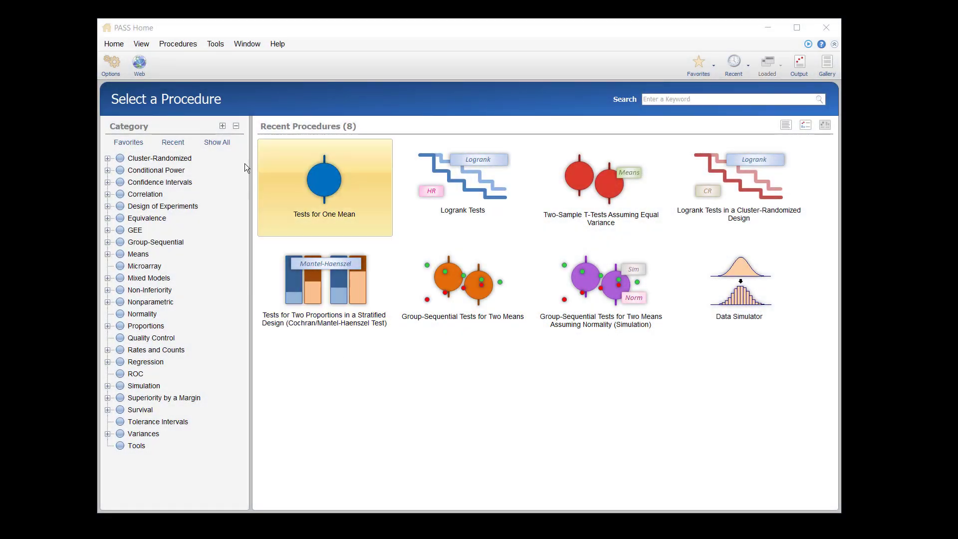
- Open the Probability Calculator and browse the continuous distributions from Beta through Hotelling's T2, ending with Normal selected
click(215, 44)
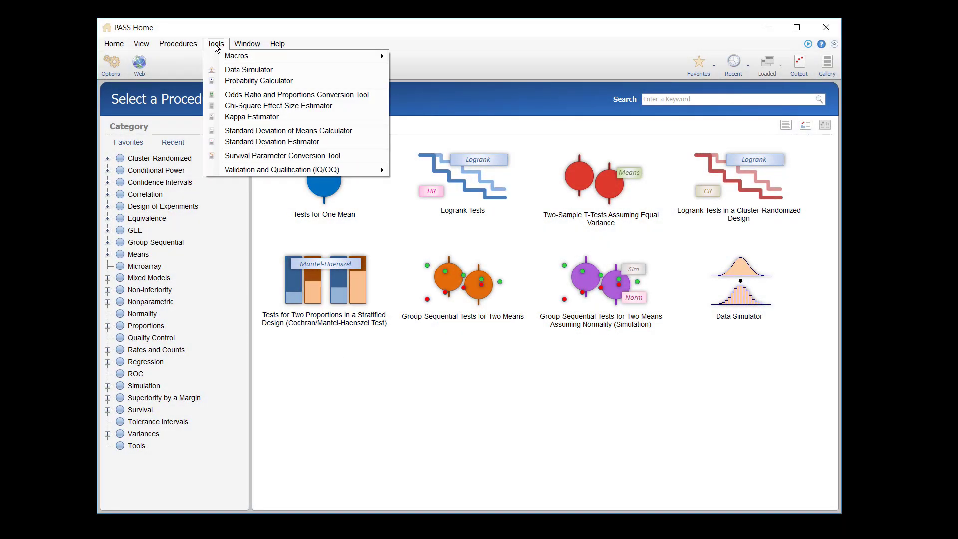
click(237, 80)
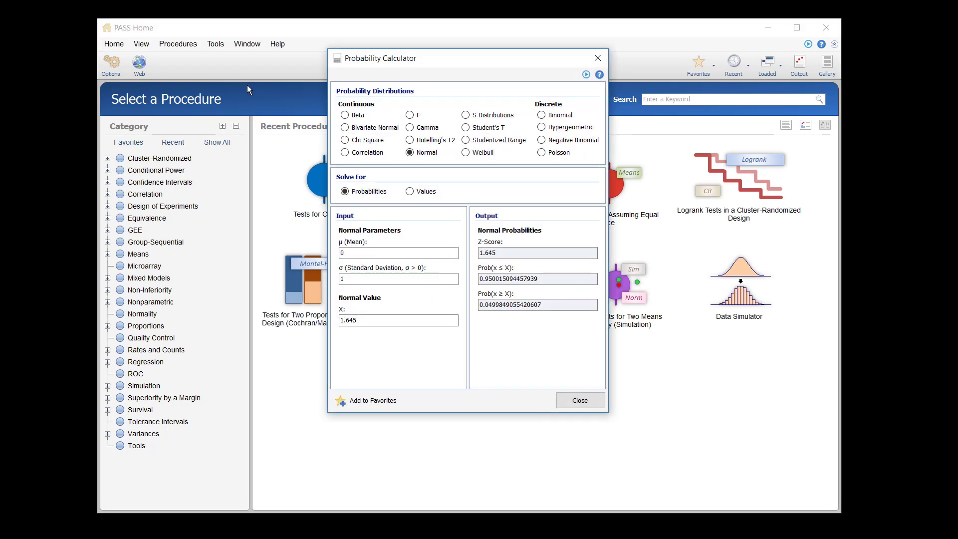
click(345, 115)
click(345, 128)
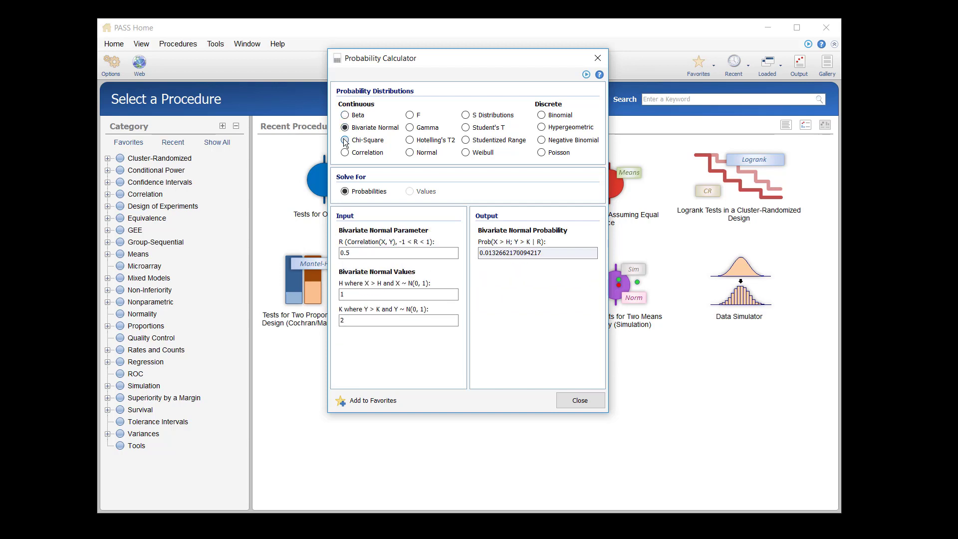
click(345, 140)
click(344, 152)
click(409, 115)
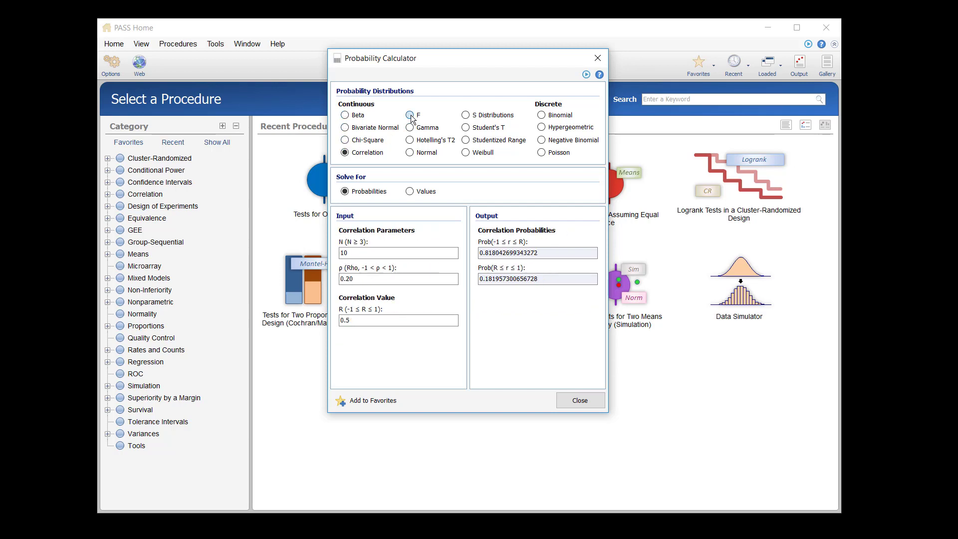
click(410, 129)
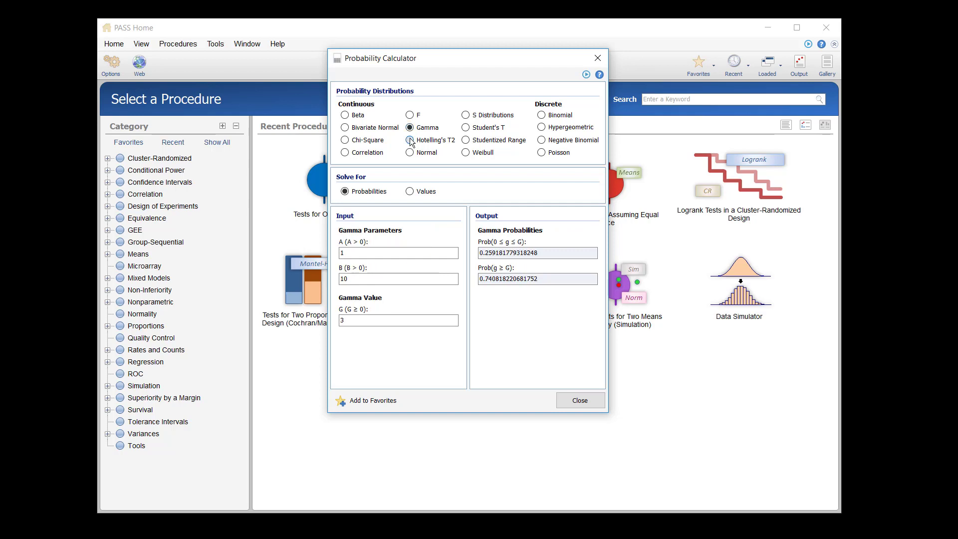
click(409, 140)
click(410, 153)
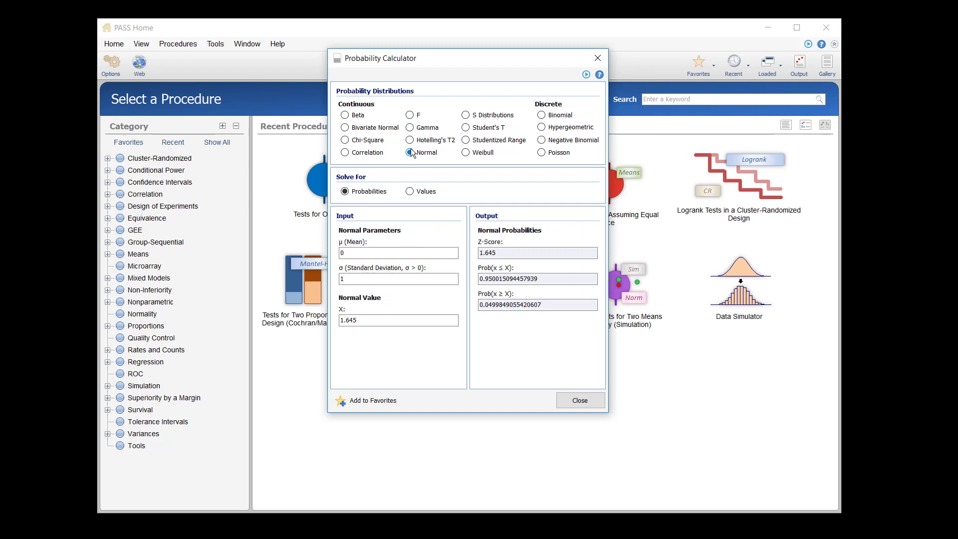
- Calculate the normal probabilities for a mean of 30, a standard deviation of 10 and an X value of 43
click(339, 254)
text(30)
click(349, 280)
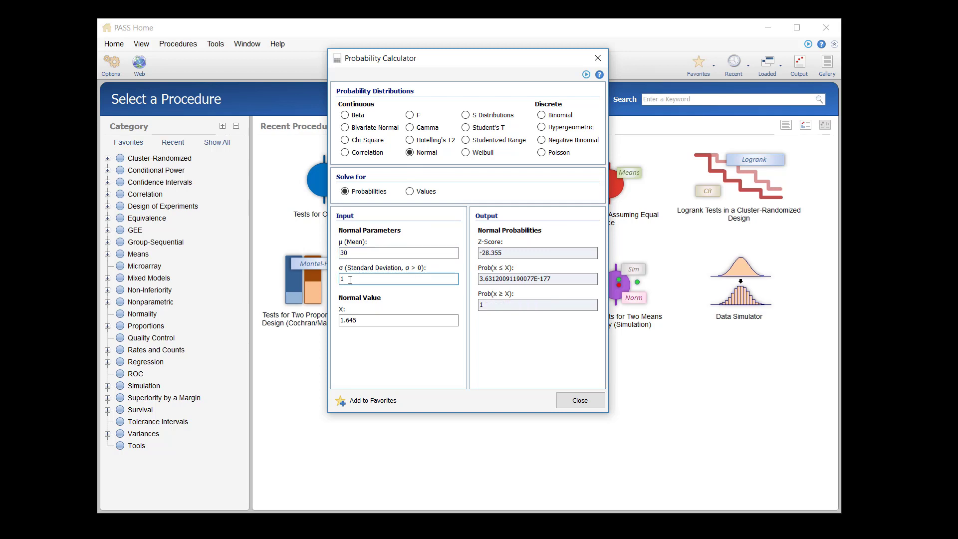
text(0)
drag(365, 319, 344, 322)
text(4)
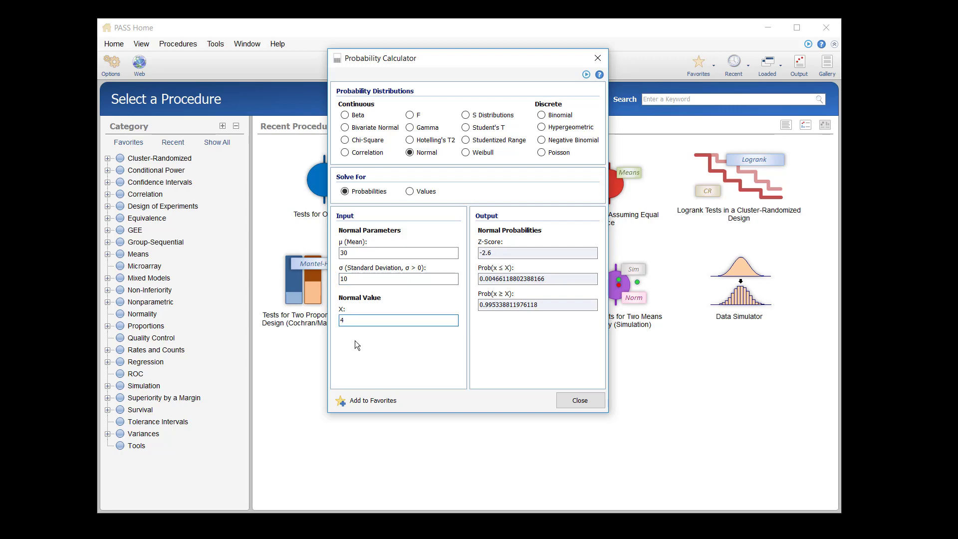
text(3)
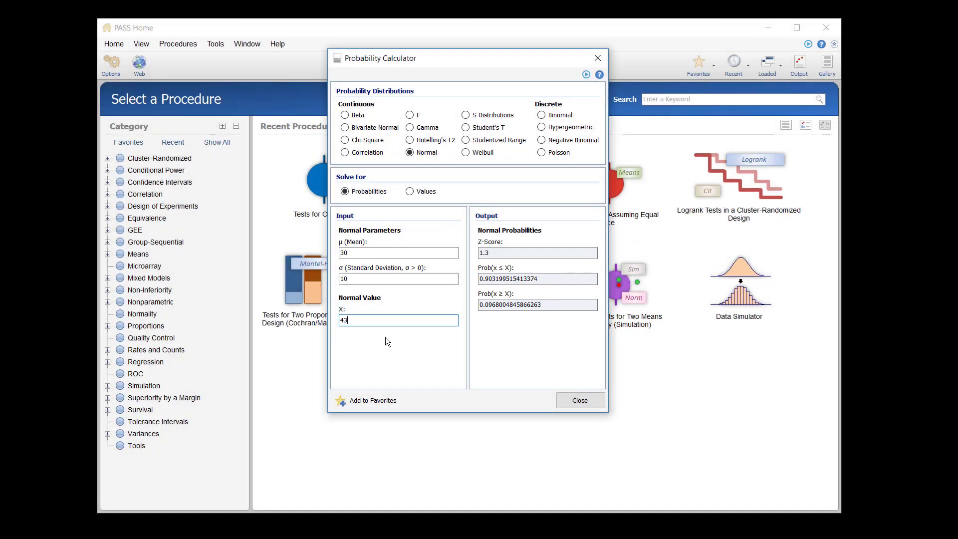
- Solve for values instead of probabilities, with the normal probability Prob(x ≤ X) set to 0.25
click(410, 191)
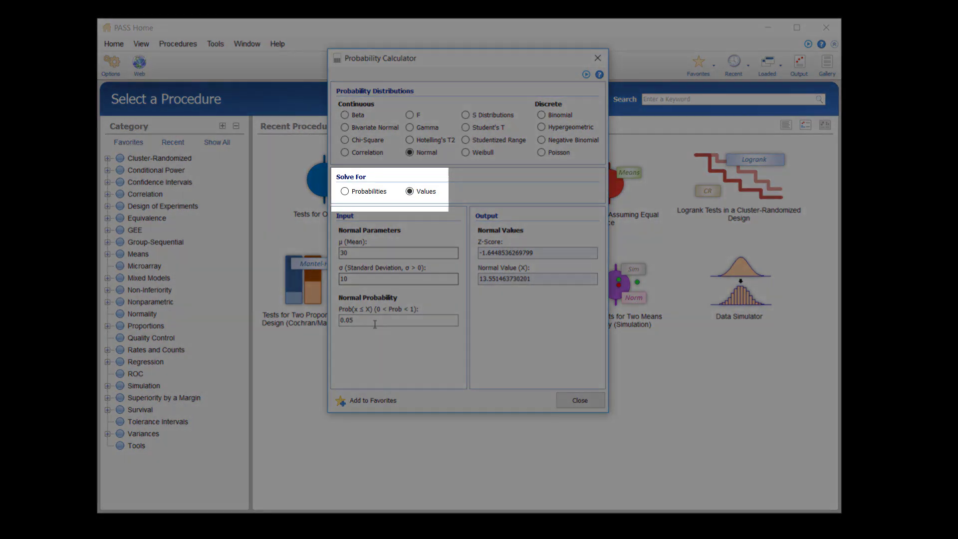
click(364, 320)
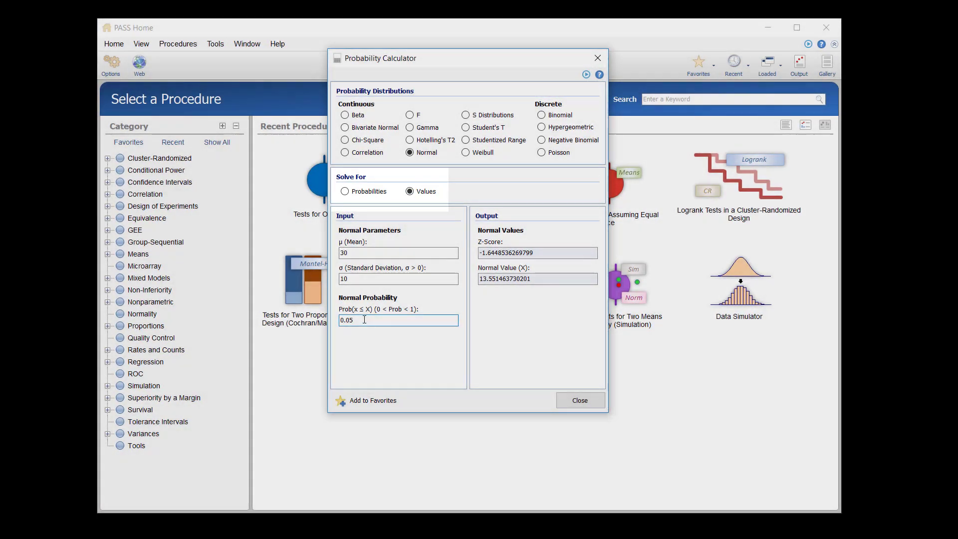
key(BackSpace)
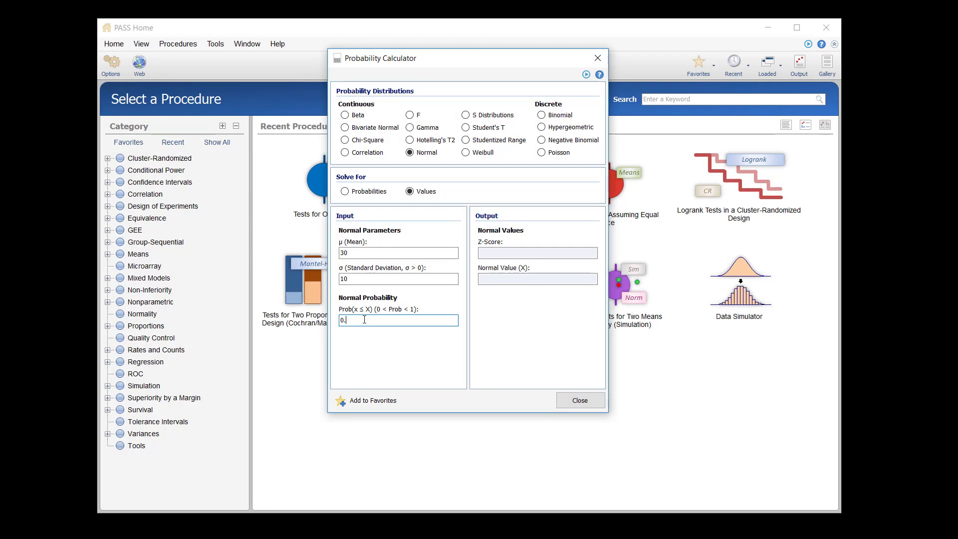
text(25)
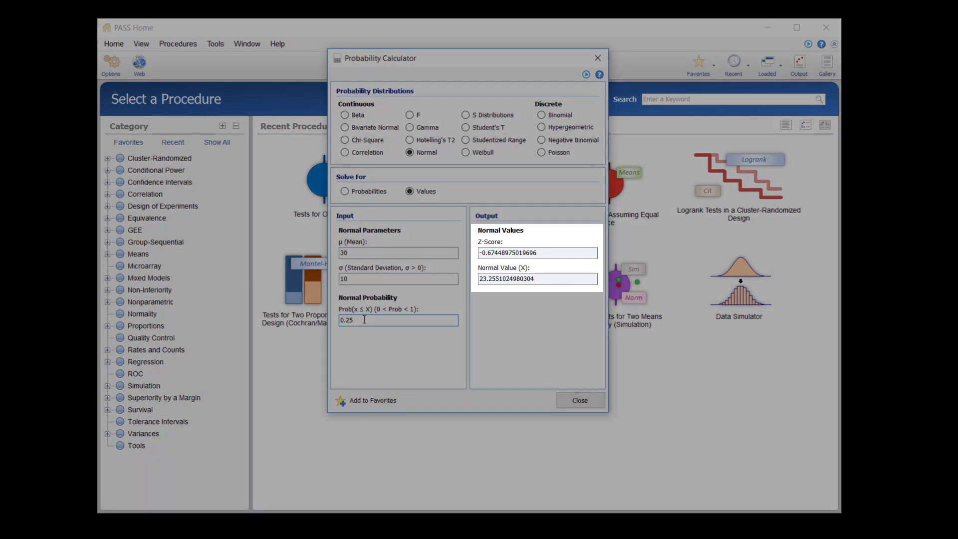